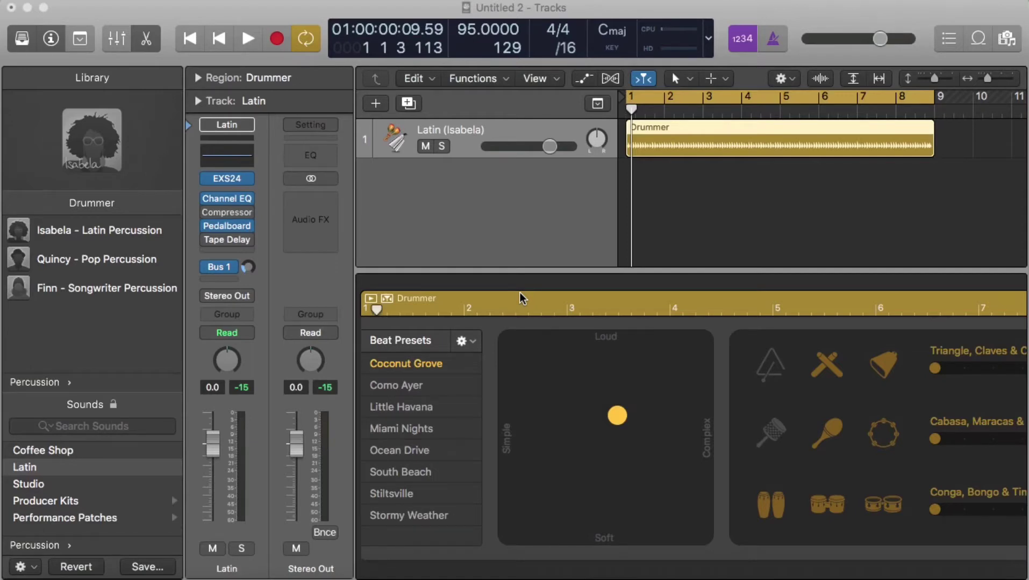
- Review the genre choices offered for a new Drummer track and leave without creating one
left_click(375, 103)
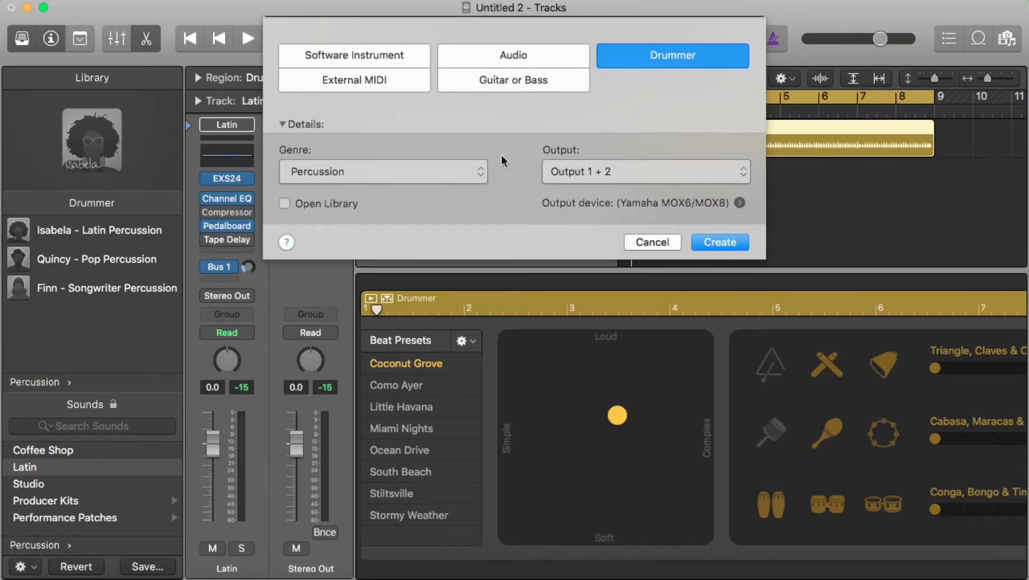
left_click(369, 172)
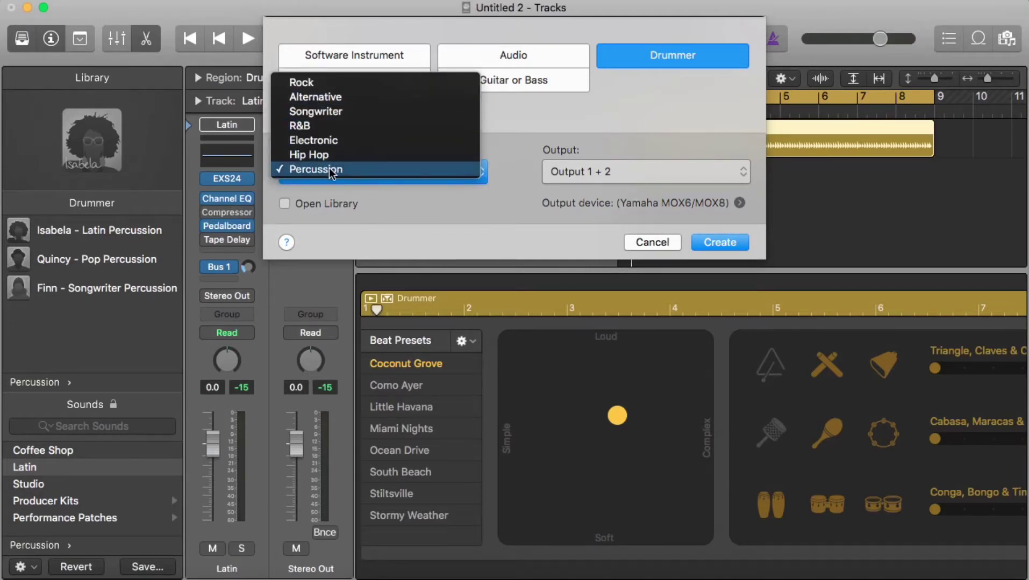
left_click(663, 242)
left_click(664, 242)
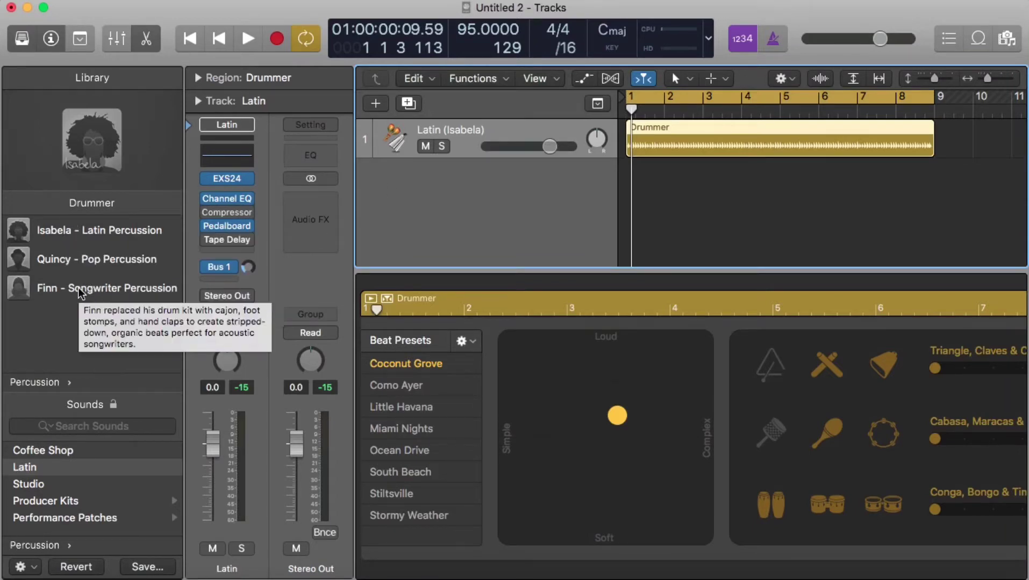
- Read the descriptions of the percussion drummers Isabela, Quincy and Finn in the library
mouse_move(96, 232)
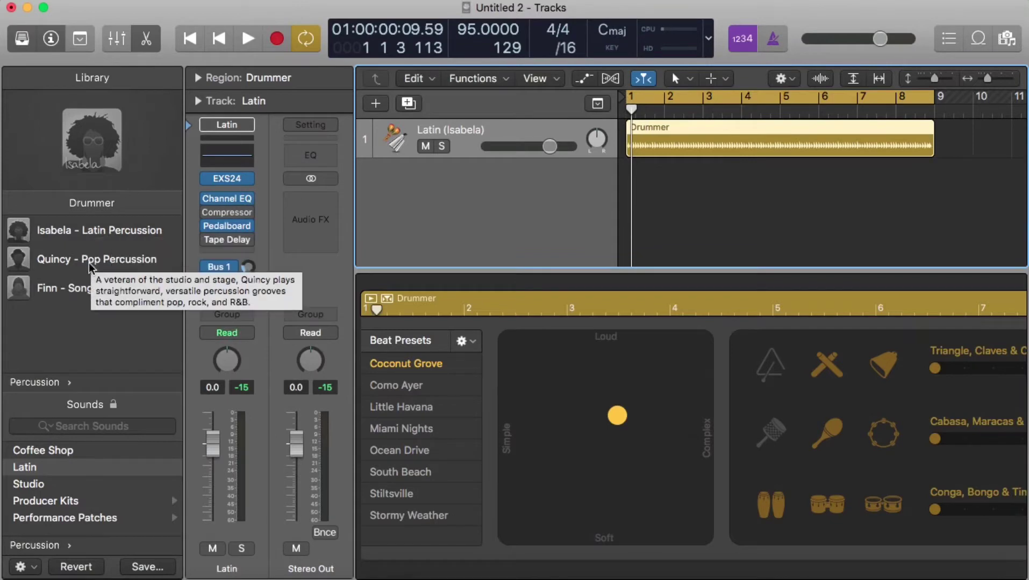
mouse_move(99, 289)
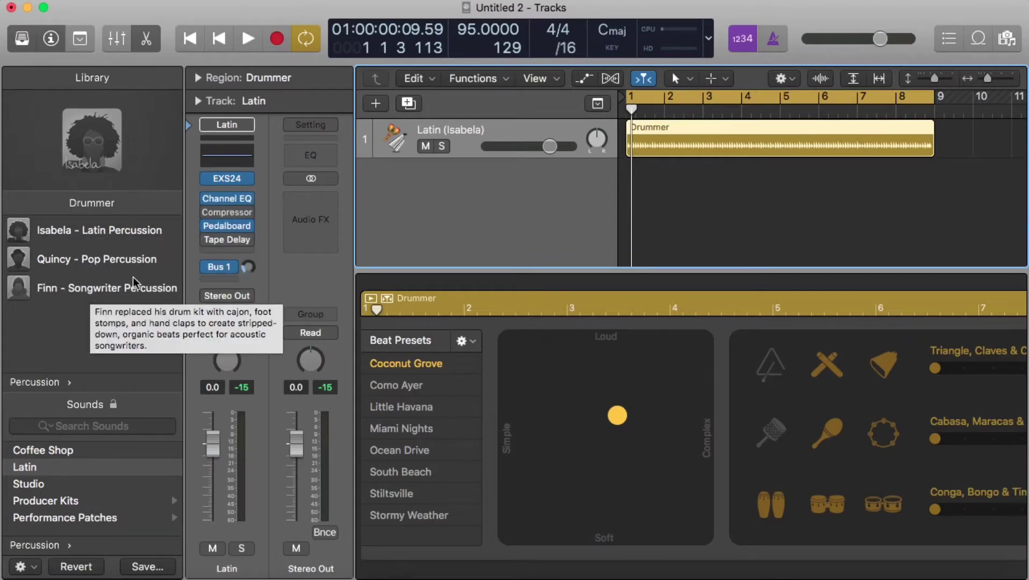
mouse_move(110, 263)
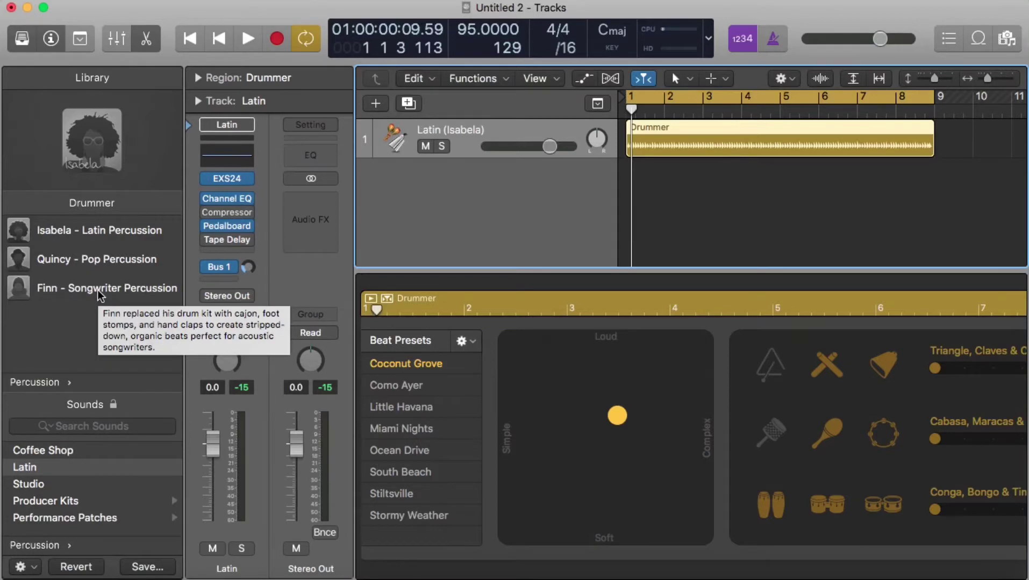
- Reselect the Drummer region and play its Coconut Grove beat for a few bars
left_click(712, 205)
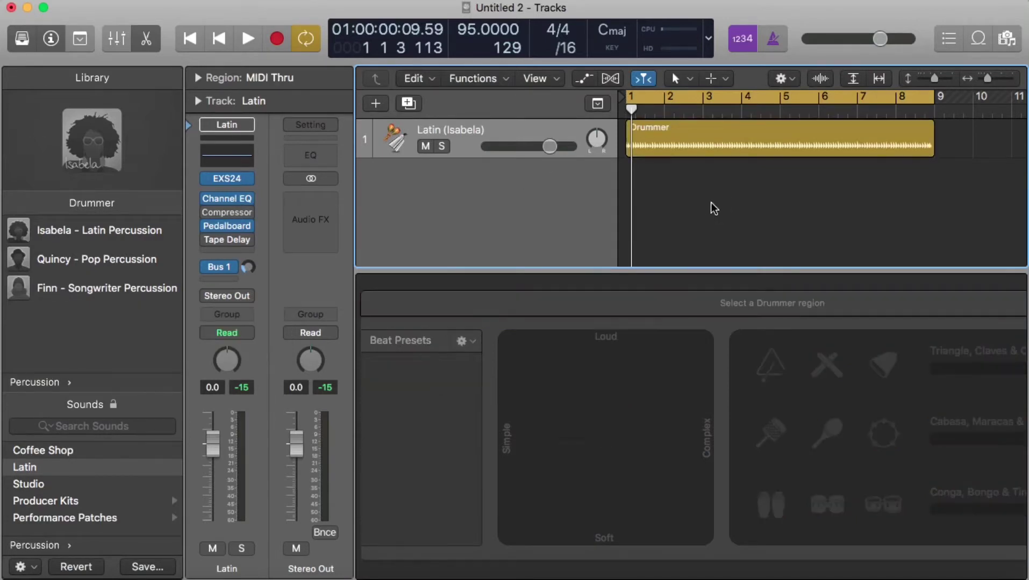
left_click(655, 151)
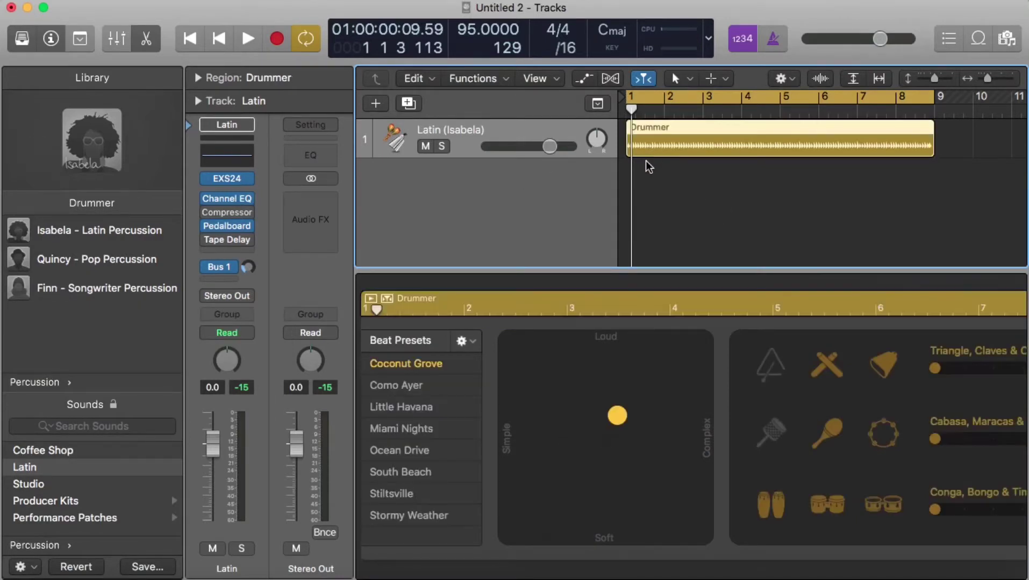
key("space")
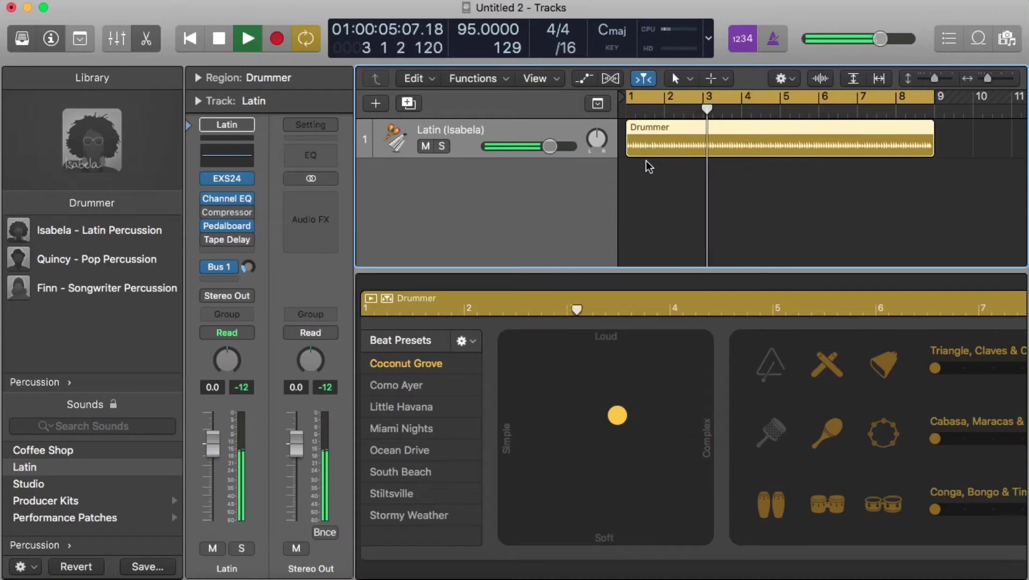
key("space")
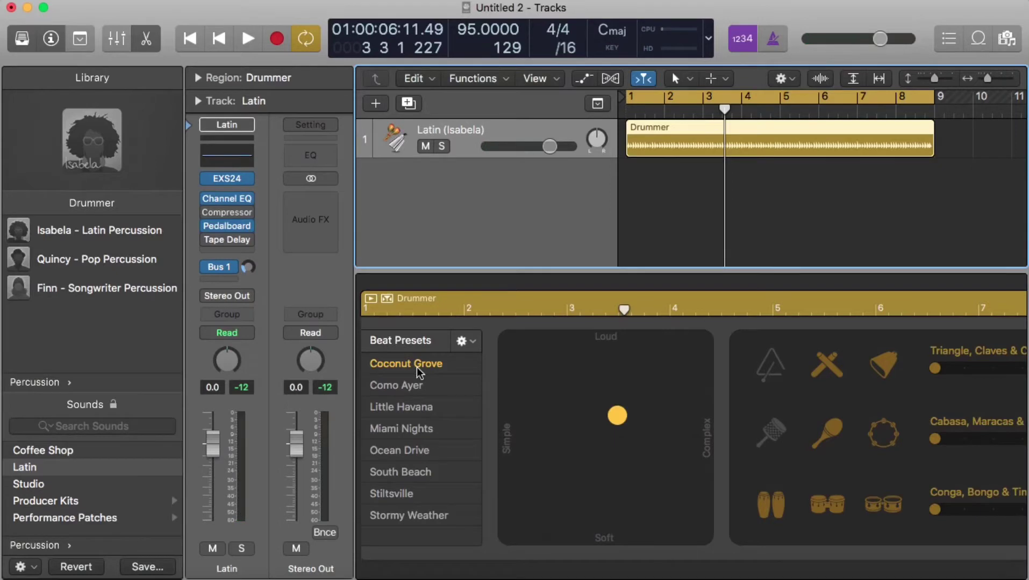
- Switch the region's beat preset to Miami Nights and play it from the beginning of the project
left_click(429, 424)
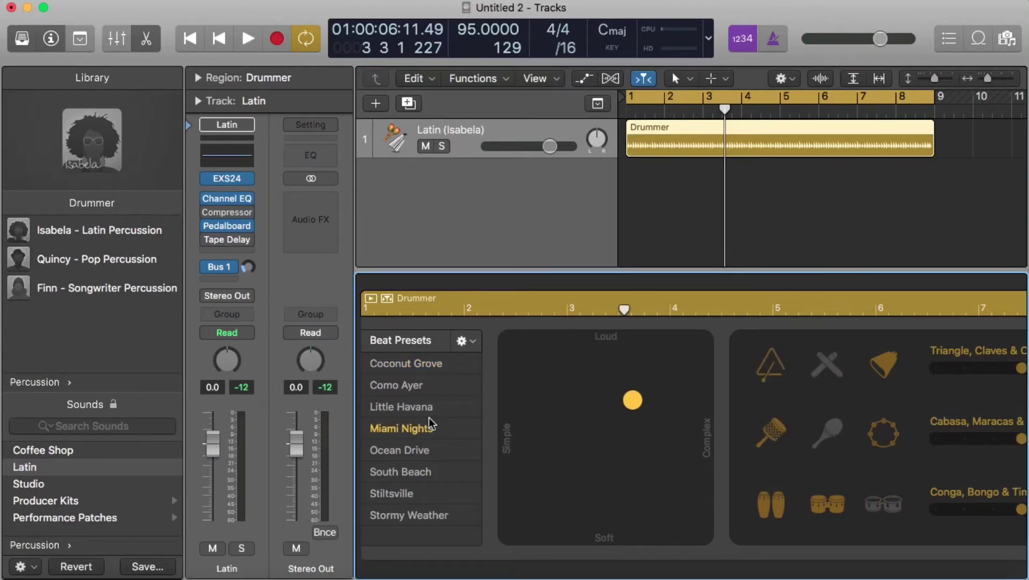
left_click(686, 215)
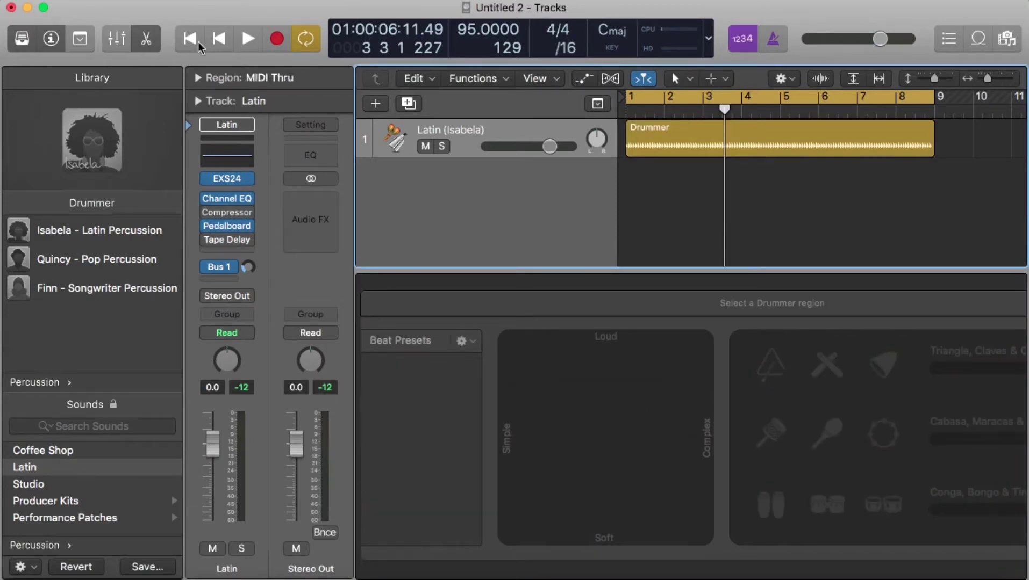
left_click(644, 139)
left_click(186, 39)
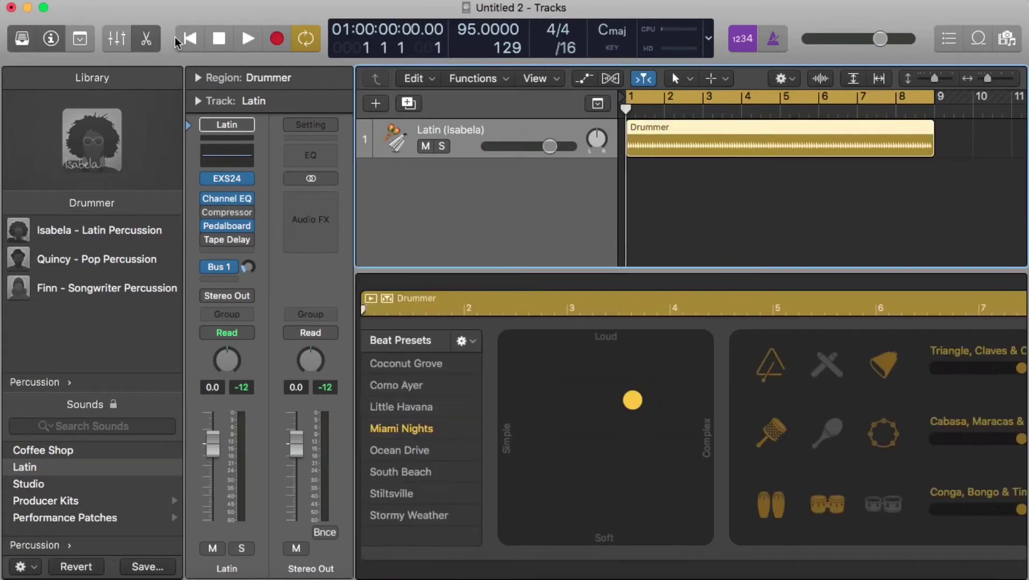
key("space")
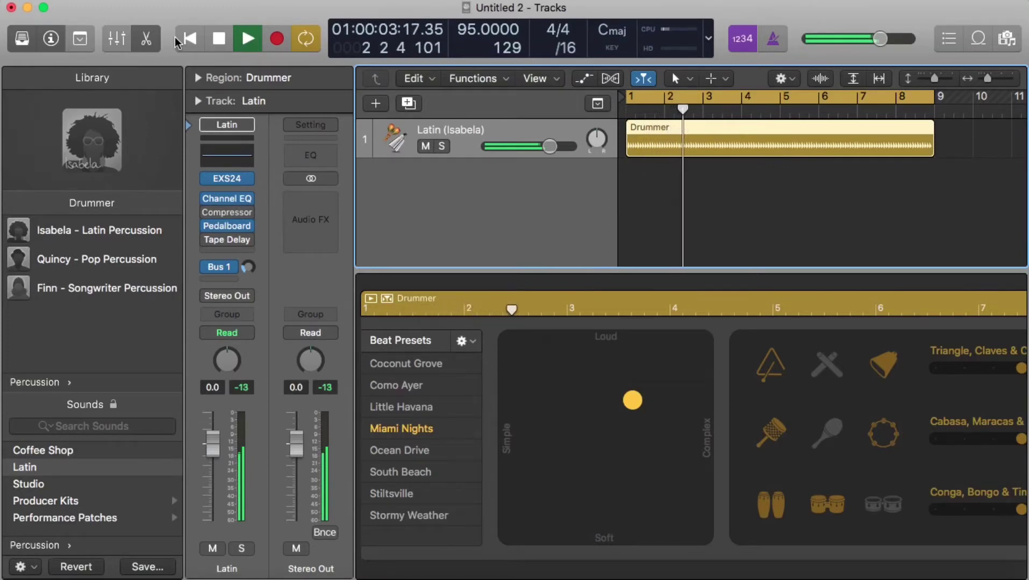
key("space")
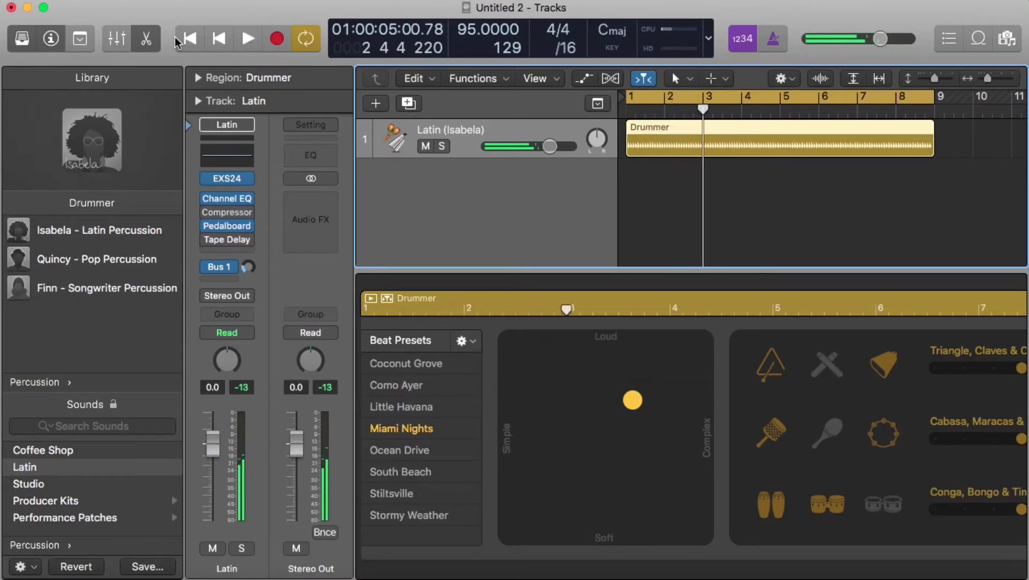
- Change the track's drummer to Quincy - Pop Percussion and hide the inspector
left_click(101, 262)
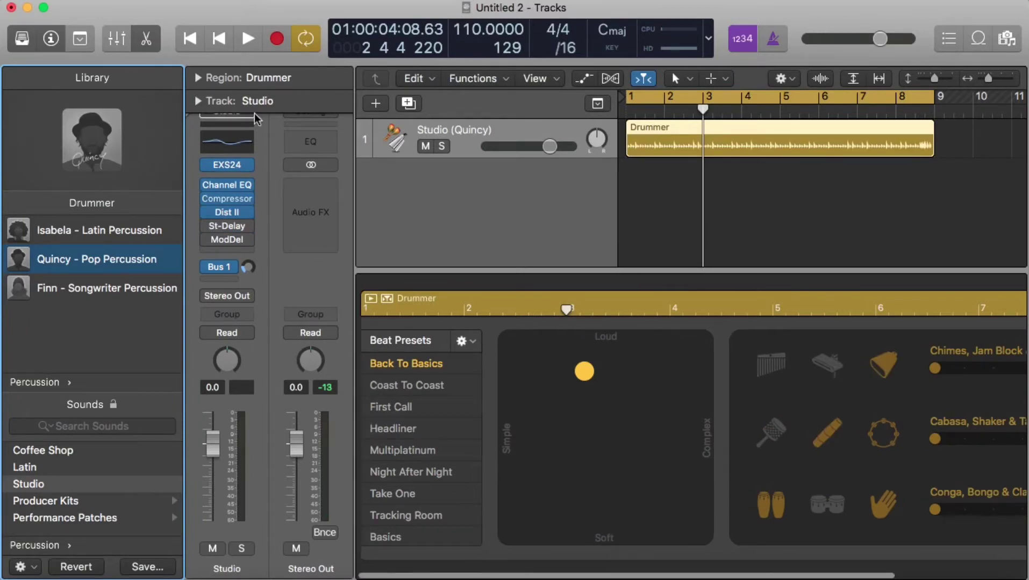
left_click(49, 40)
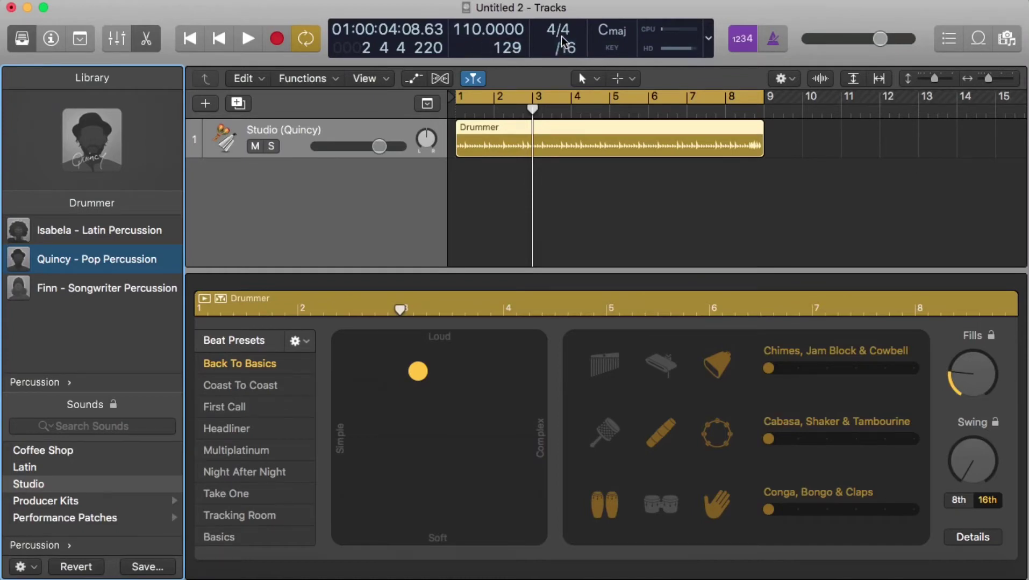
- Play Quincy's Back To Basics beat from the start of the project, then stop
left_click(191, 39)
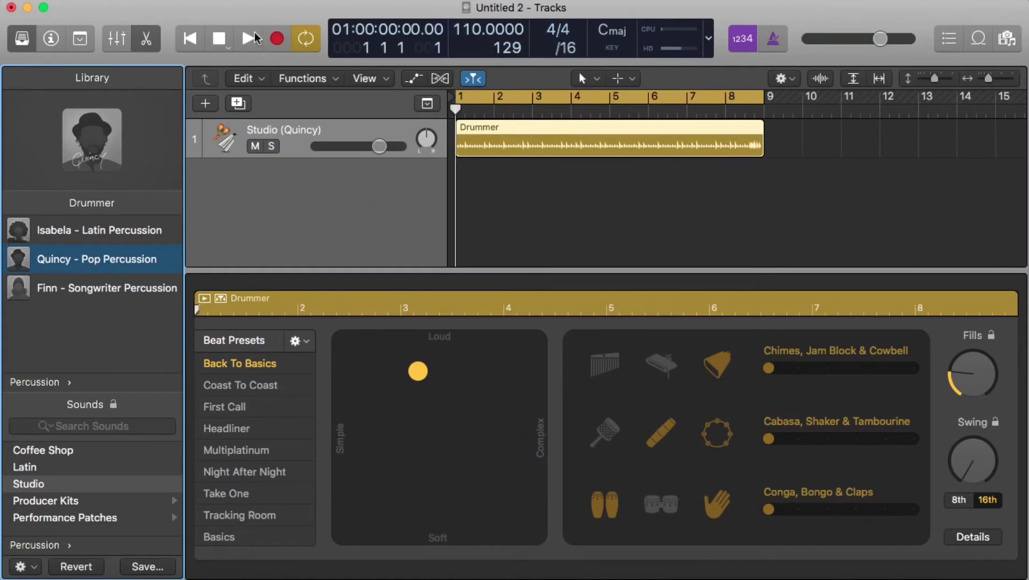
key("space")
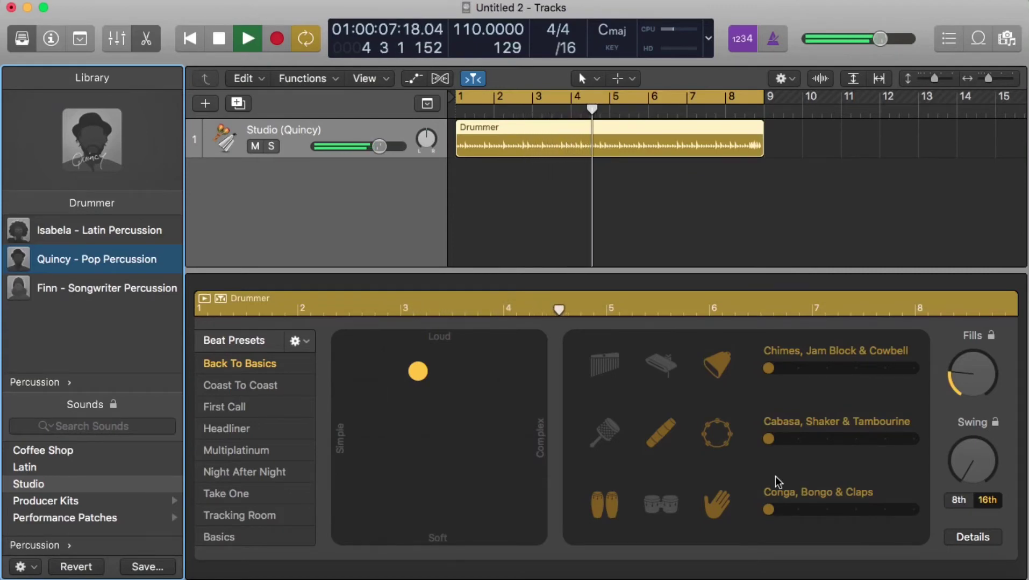
key("space")
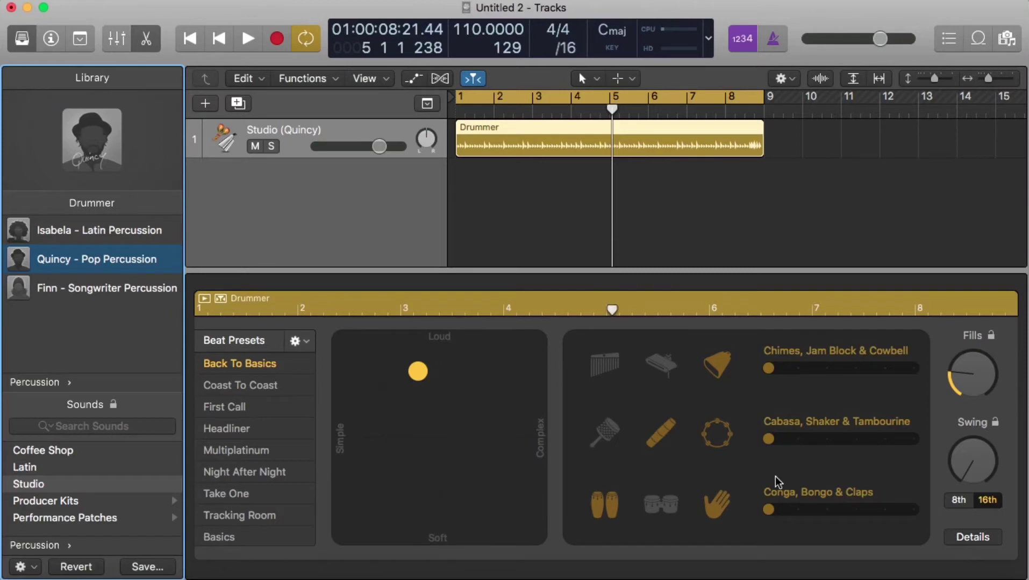
- Turn off the congas and play the region from bar 5 without them
left_click(608, 504)
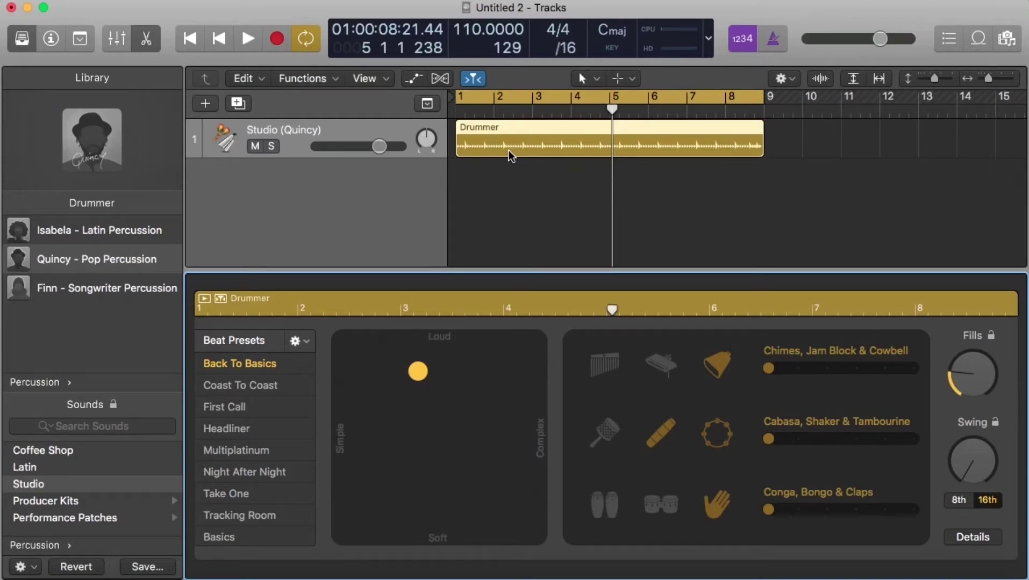
key("space")
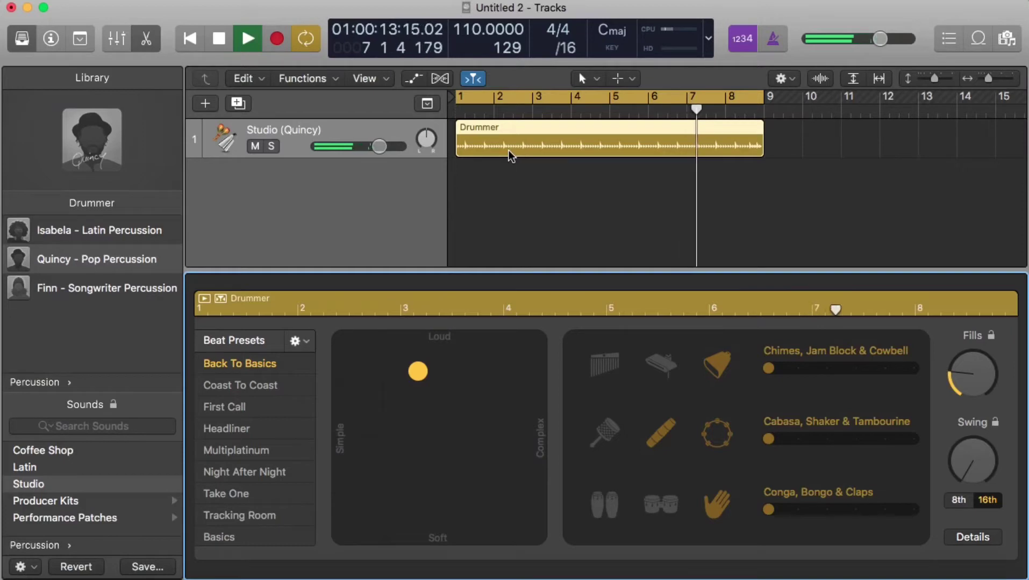
key("space")
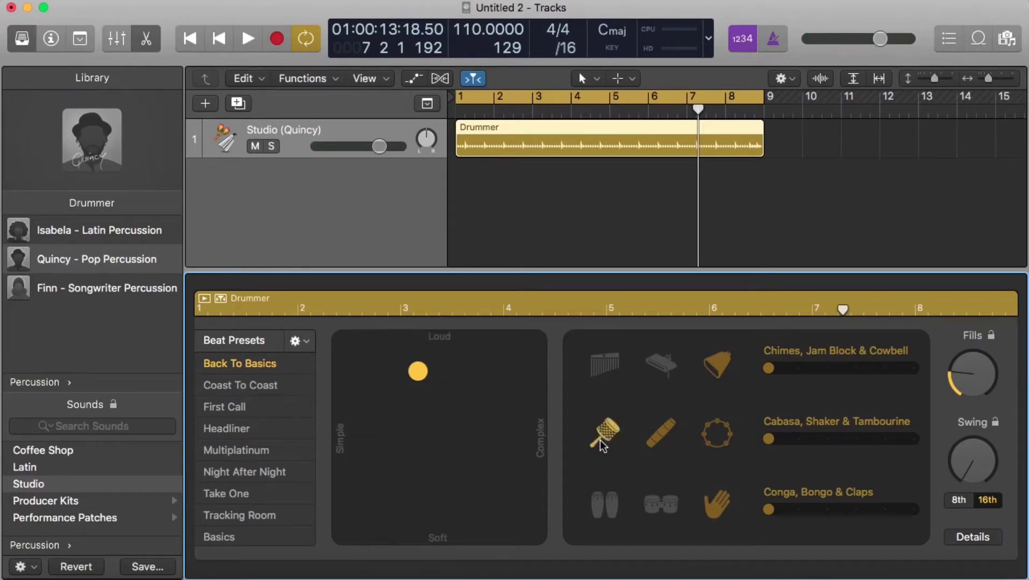
- Enable the congas, bongos, cabasa and jam block in the Drummer region, and play it from the start
left_click(606, 504)
left_click(670, 506)
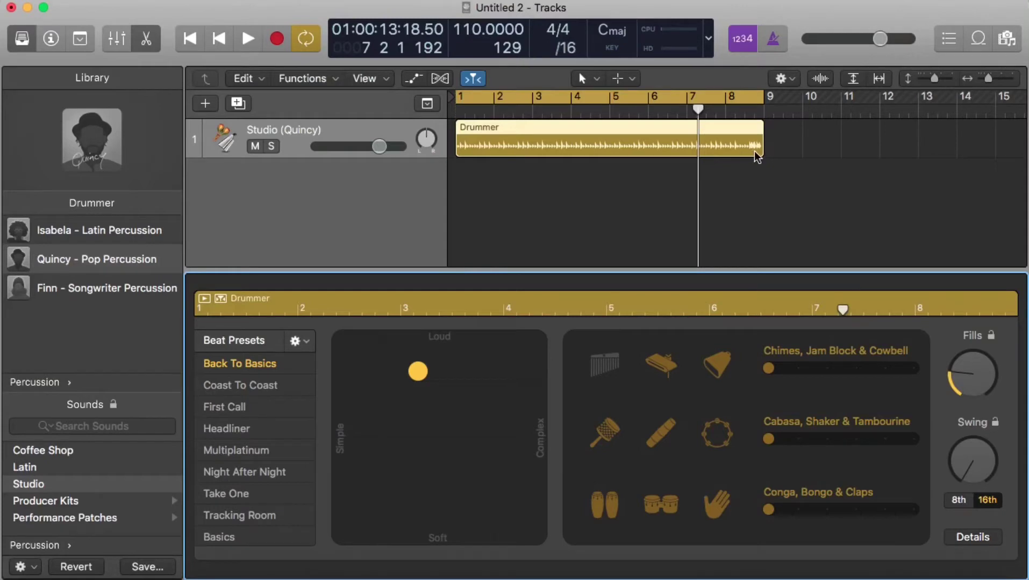
left_click(725, 195)
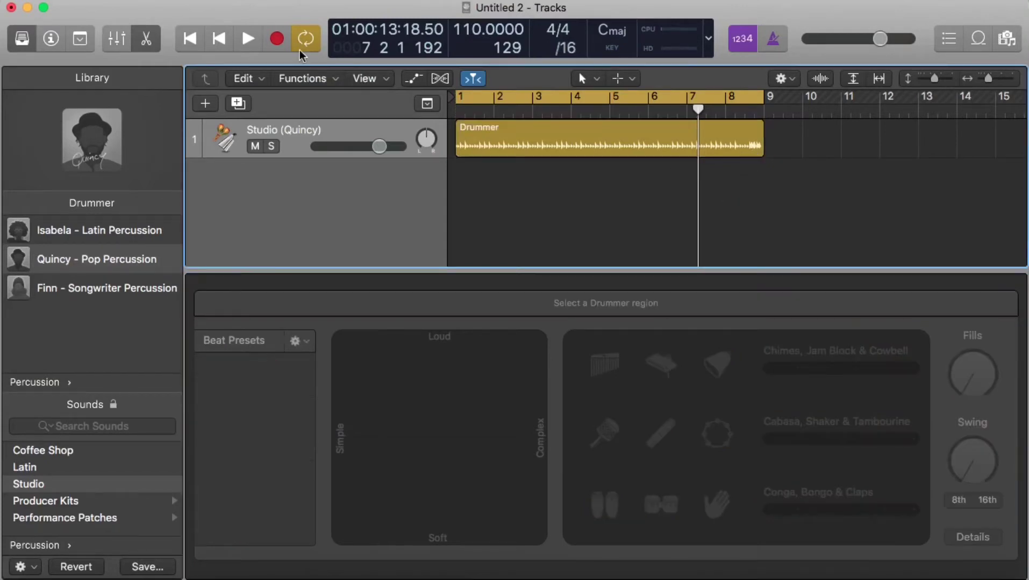
left_click(201, 41)
left_click(501, 148)
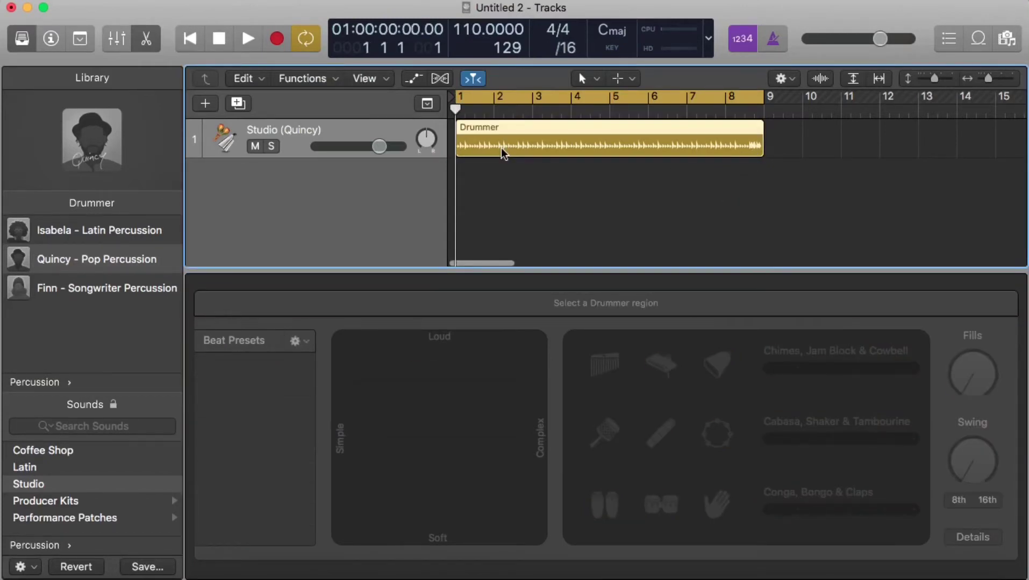
key("space")
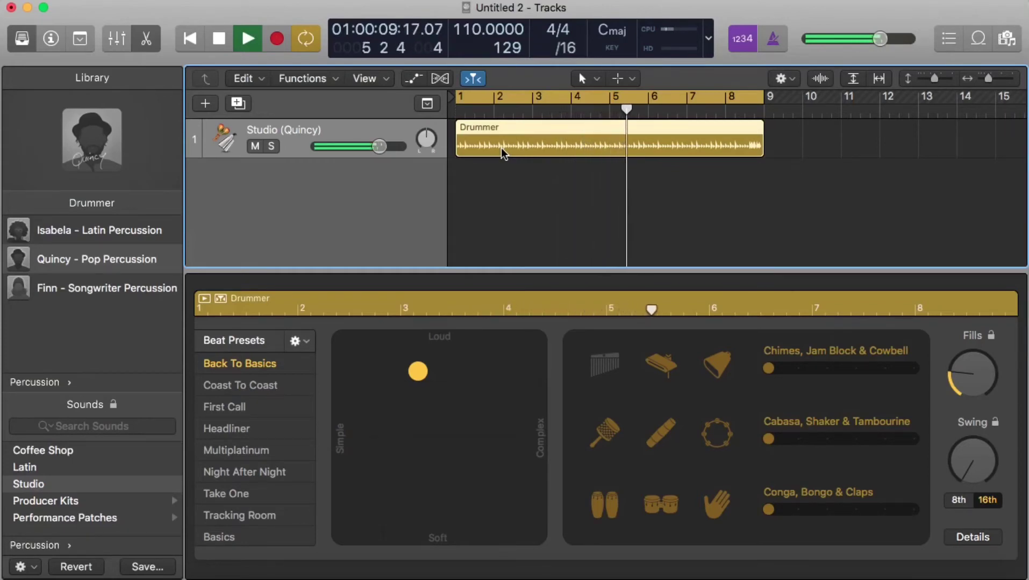
- Try the Fills amount at maximum during playback, then stop and reduce it to a low level
left_click(976, 361)
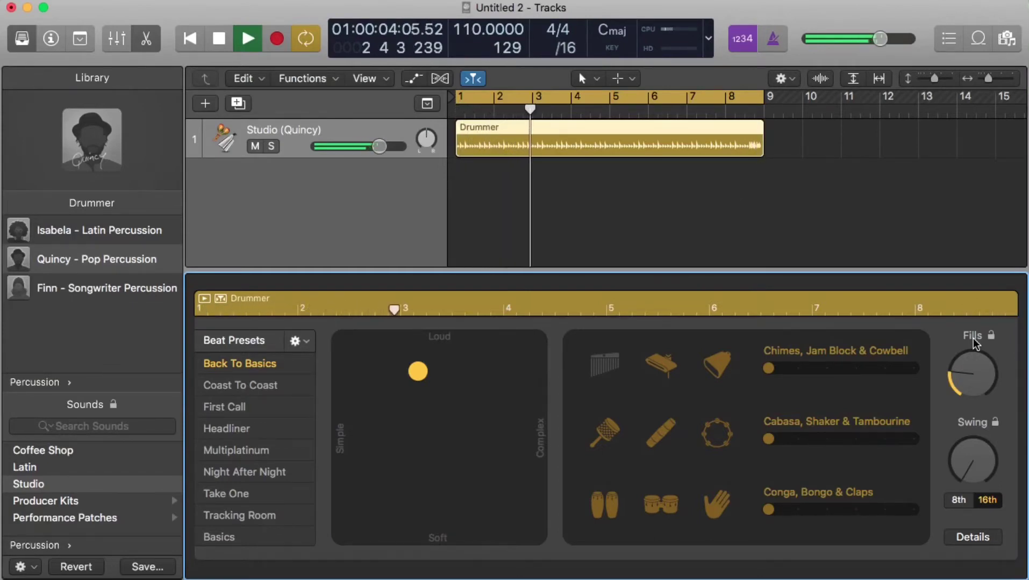
left_click_drag(976, 383, 1004, 181)
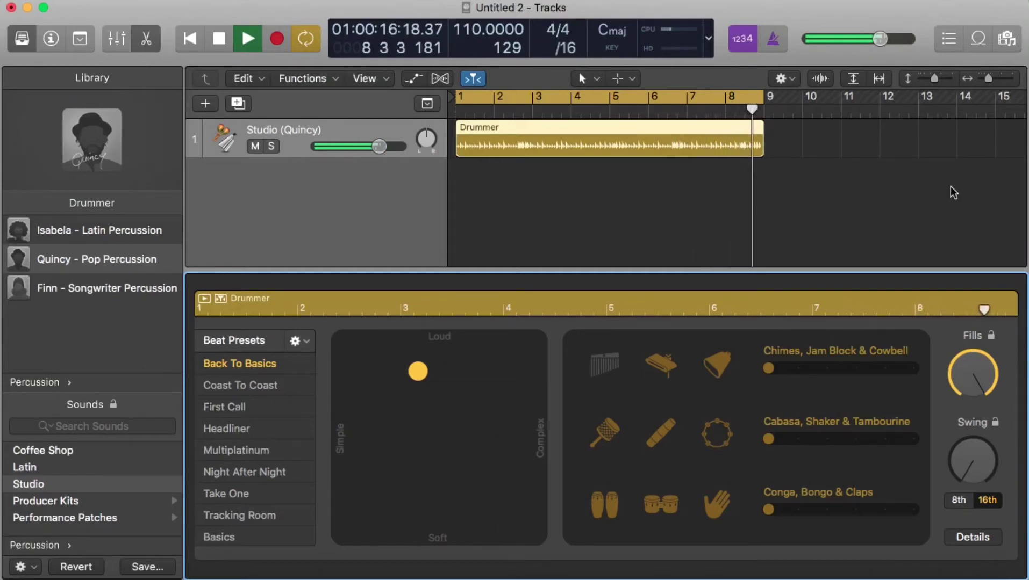
key("space")
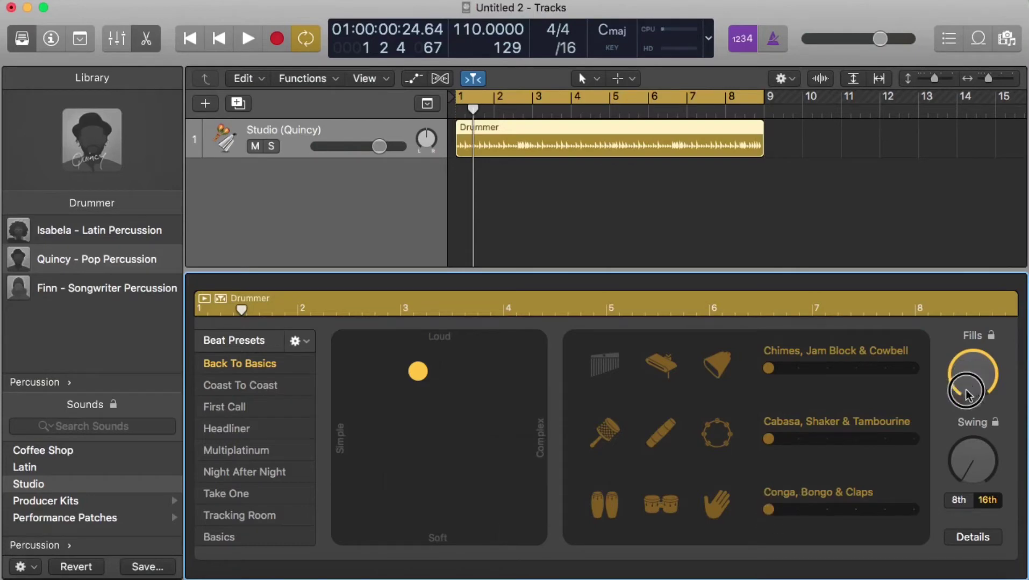
left_click_drag(971, 370, 970, 529)
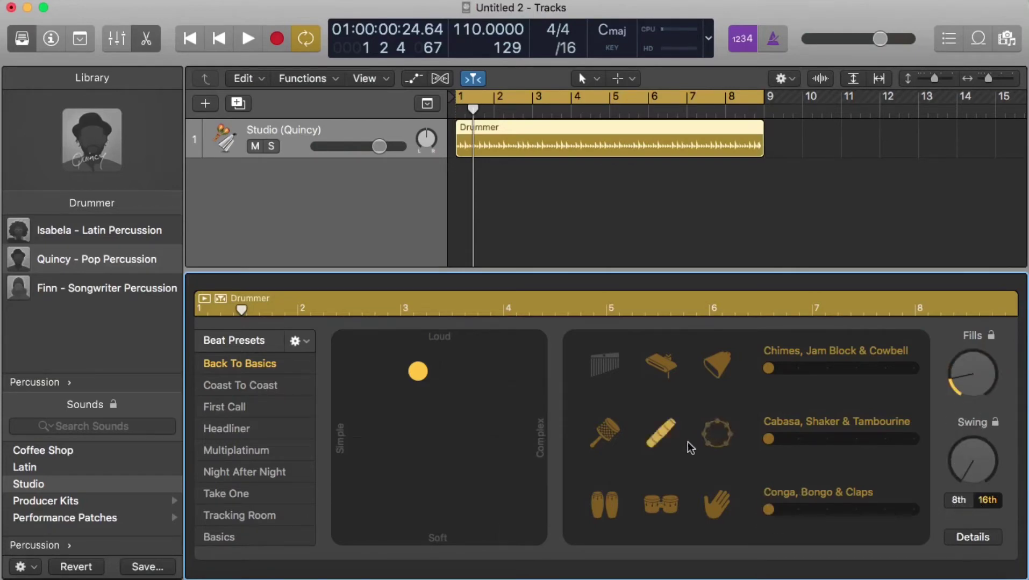
- Set the pattern variations of Cabasa, Shaker & Tambourine and of Conga, Bongo & Claps to the third position
mouse_move(768, 442)
left_mouse_down()
mouse_move(922, 467)
mouse_move(764, 447)
left_mouse_up()
left_click_drag(771, 440, 827, 448)
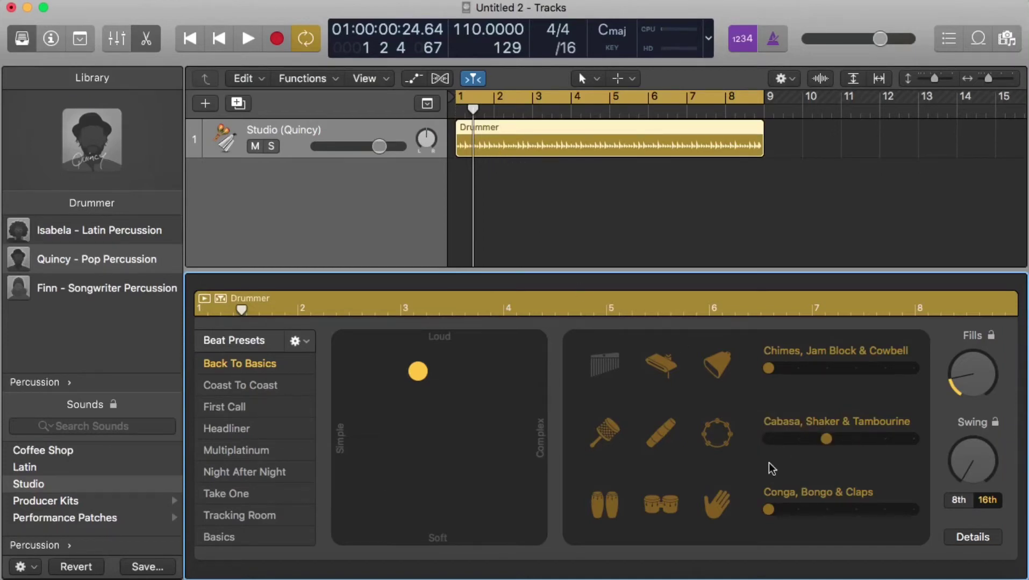
left_click_drag(773, 511, 909, 520)
left_click_drag(898, 516, 841, 518)
- Examine the Complexity Range, Humanize and Phrase Variation settings in the drummer details, then deselect the region
left_click(960, 538)
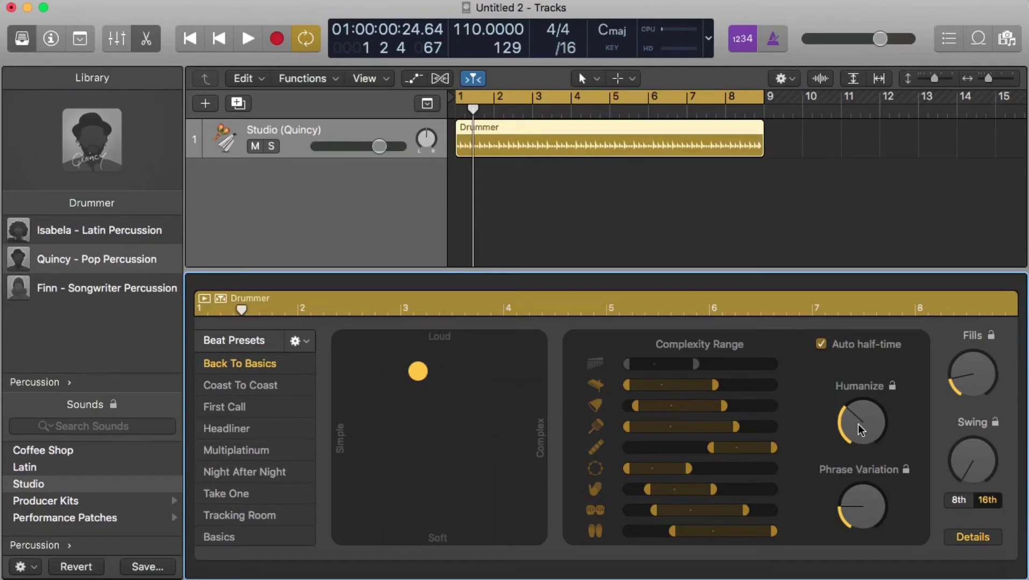
left_click(979, 539)
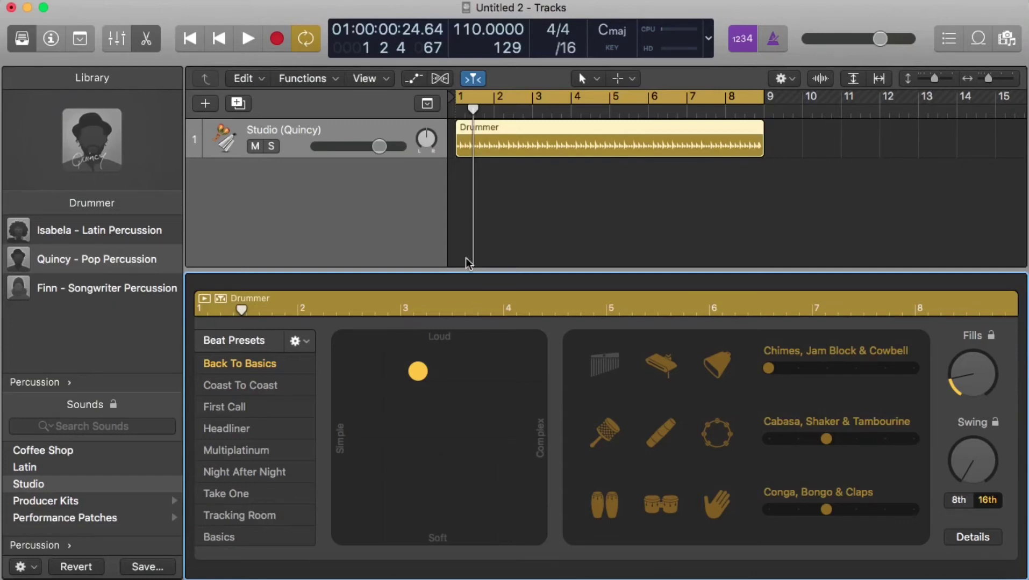
left_click(406, 215)
left_click(471, 176)
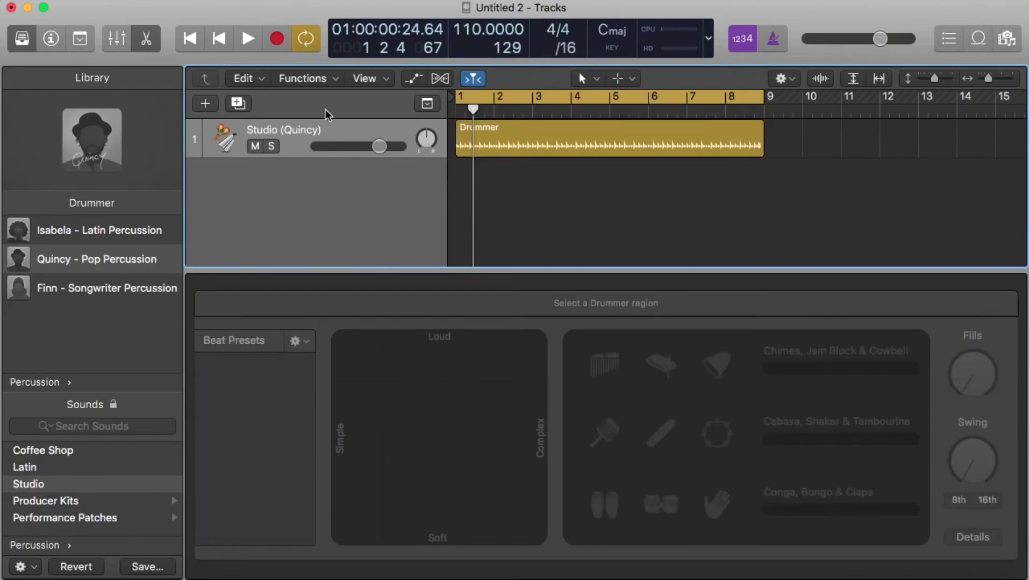
- Add a second Drummer track using the Rock genre
left_click(205, 105)
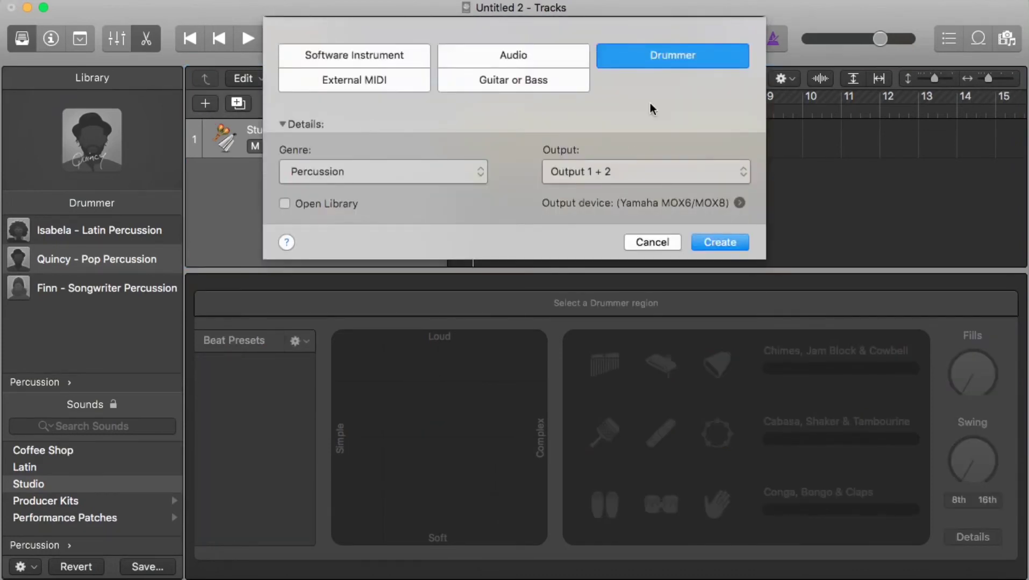
left_click(441, 171)
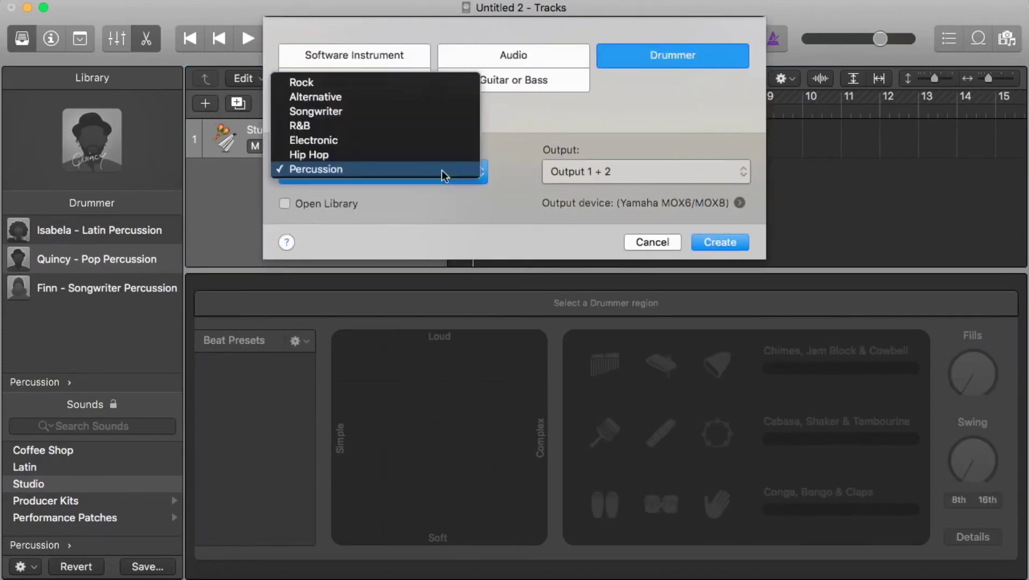
left_click(344, 82)
left_click(736, 248)
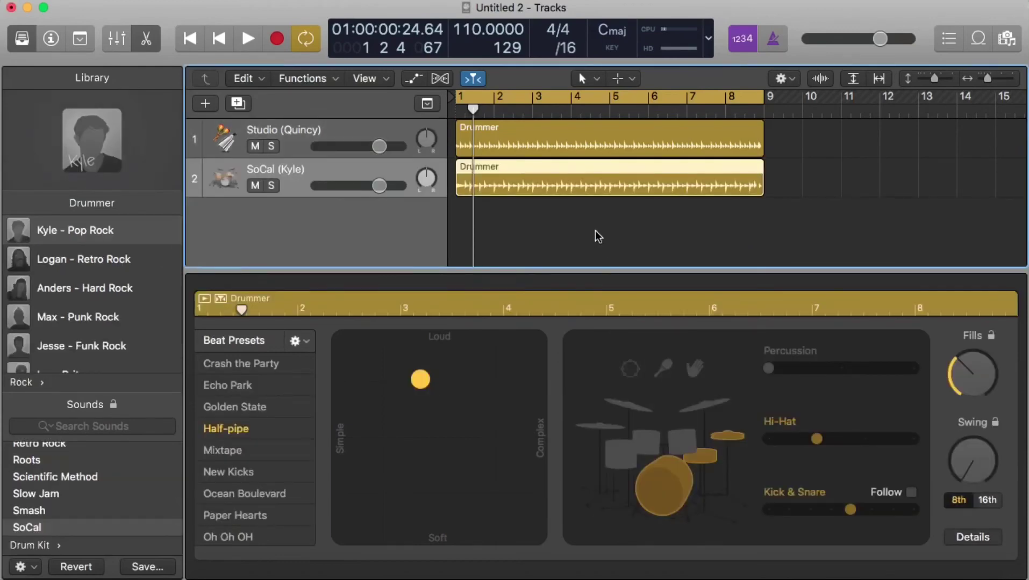
- Select the new rock drummer's region and play it together with the Quincy percussion track
left_click(568, 236)
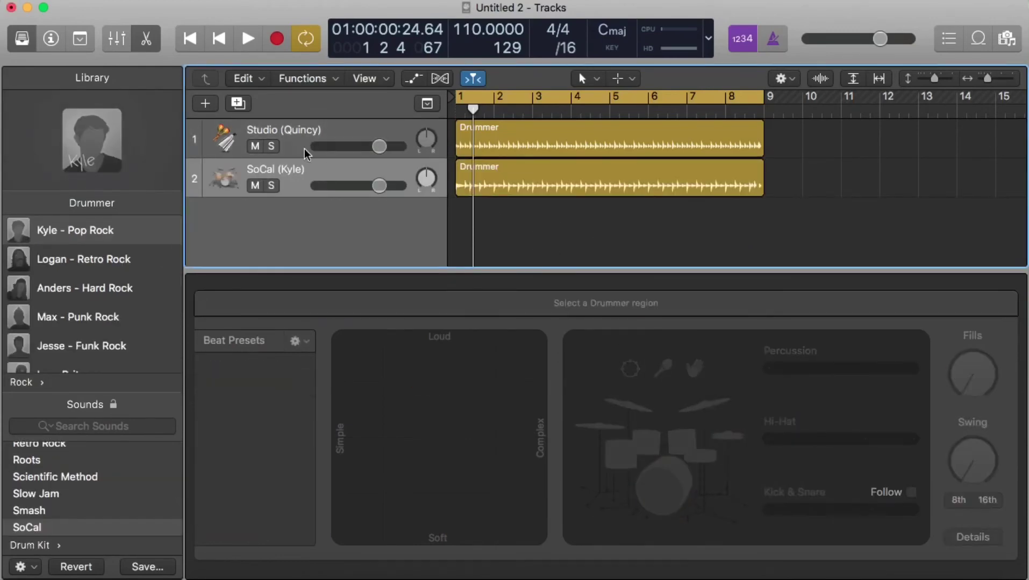
left_click(458, 182)
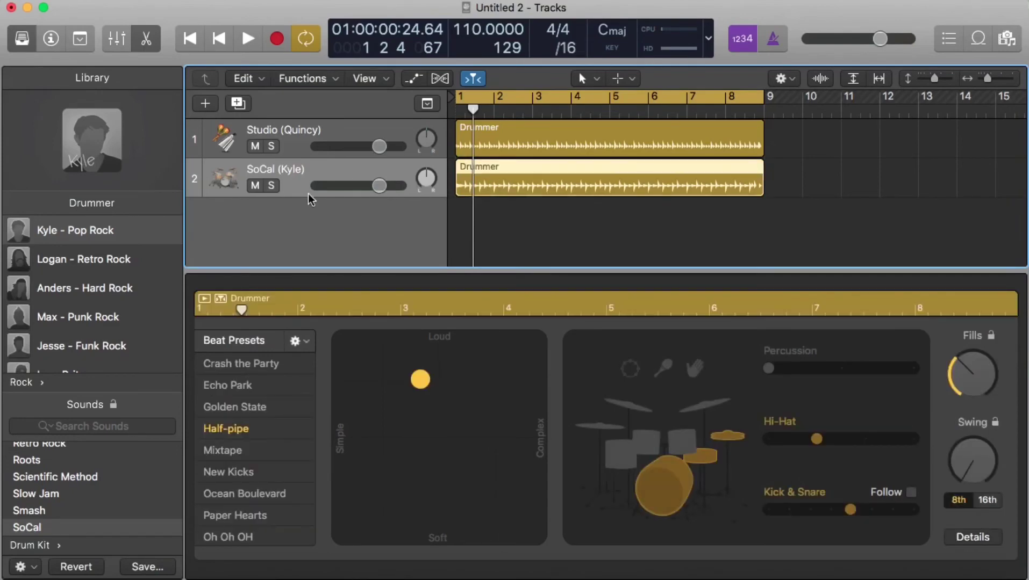
key("space")
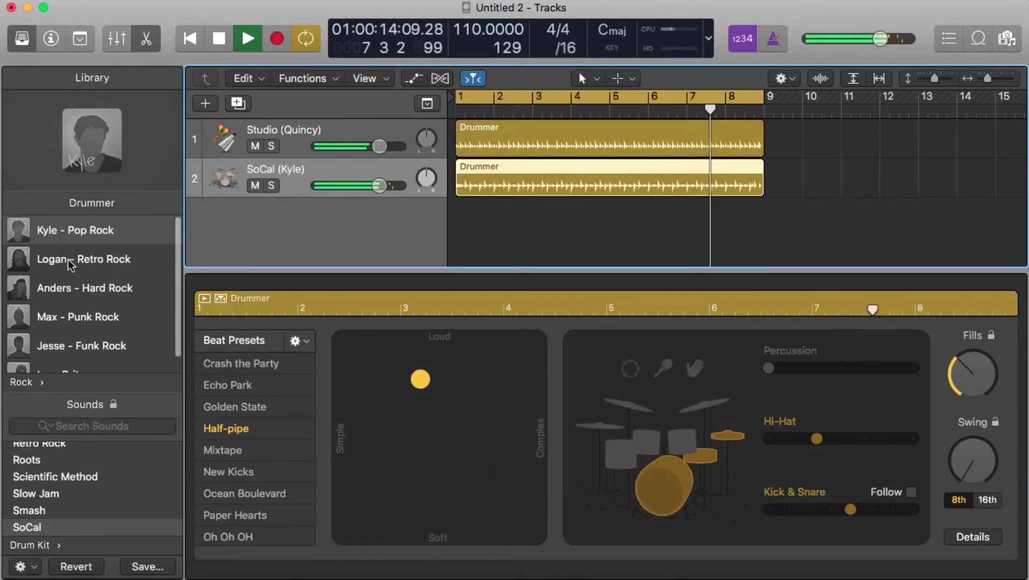
- Browse the drummer genres during playback, assign the R&B drummer Benny - Modern Motown to the second track, and stop playback
scroll(67, 260, "down", 1)
scroll(69, 284, "down", 1)
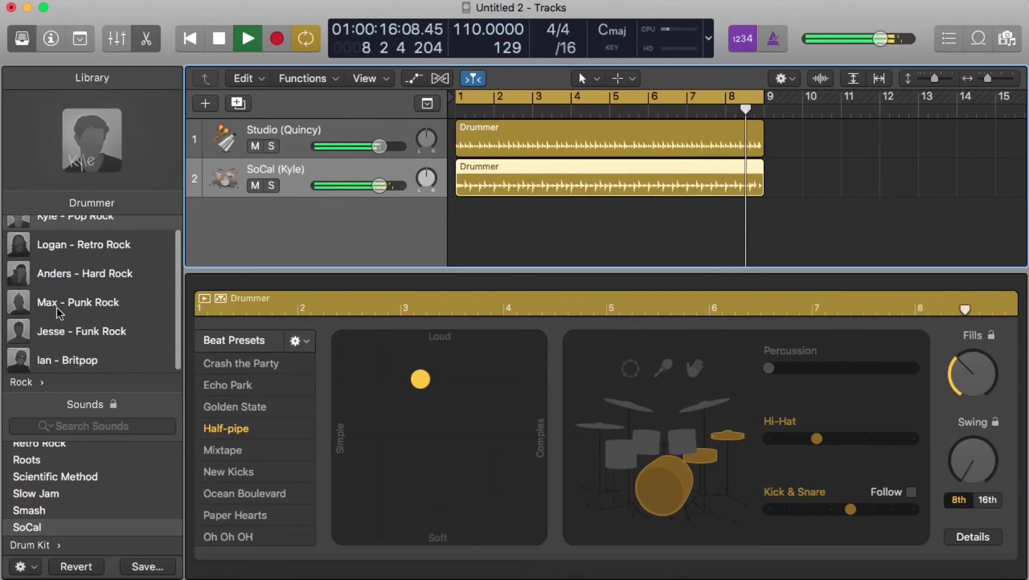
left_click(24, 382)
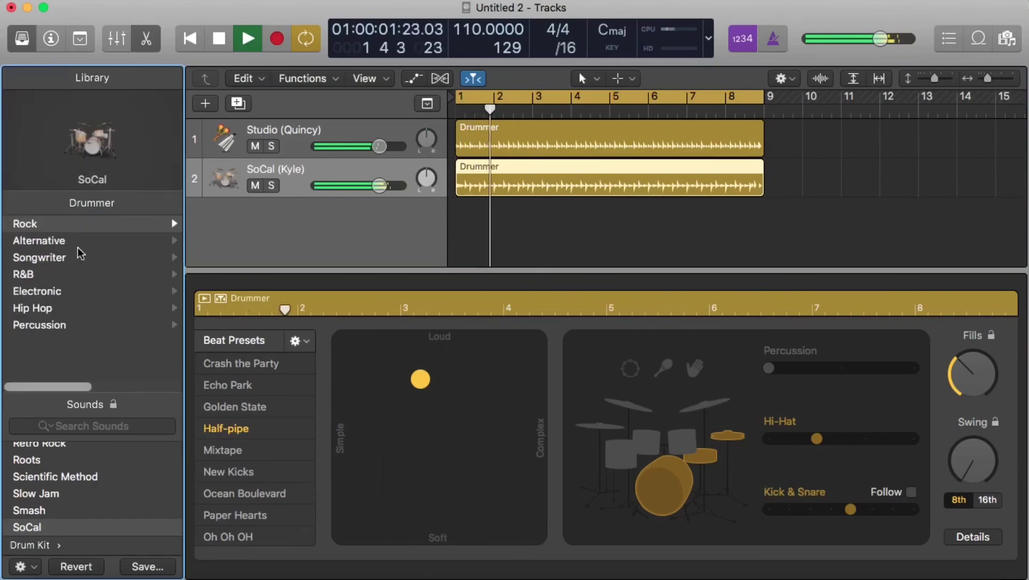
left_click(47, 240)
scroll(51, 293, "down", 1)
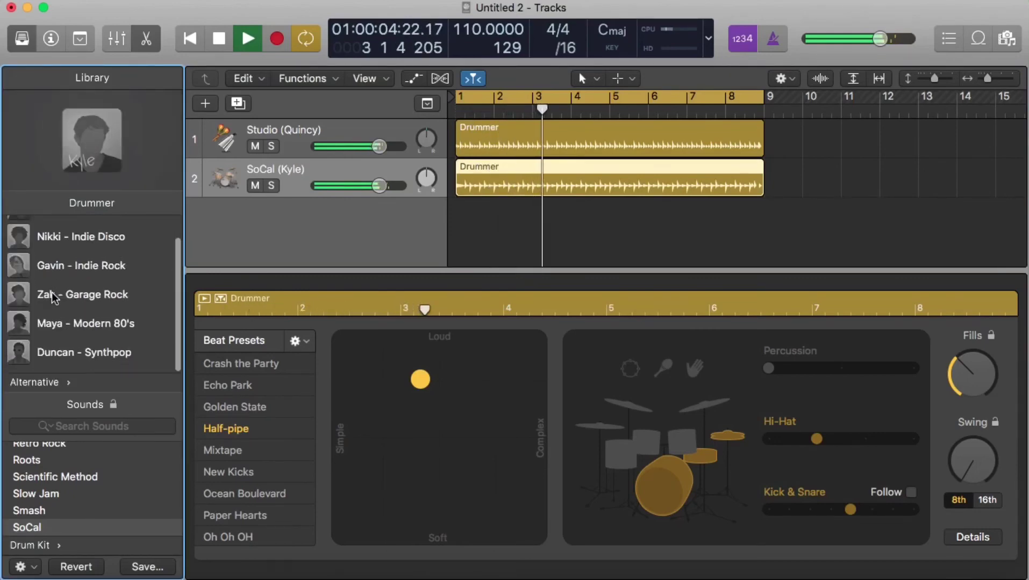
left_click(34, 377)
left_click(39, 259)
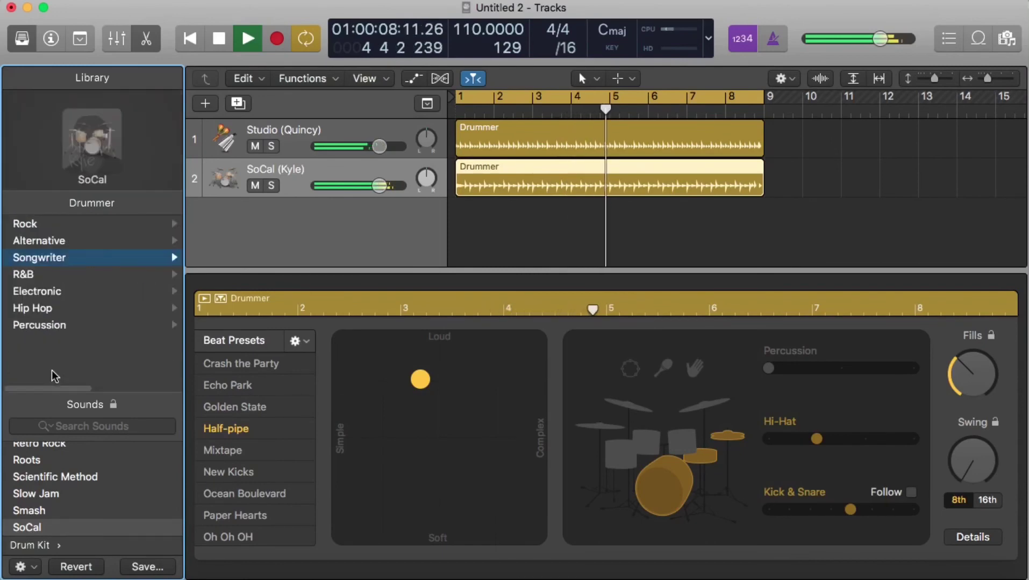
left_click(29, 274)
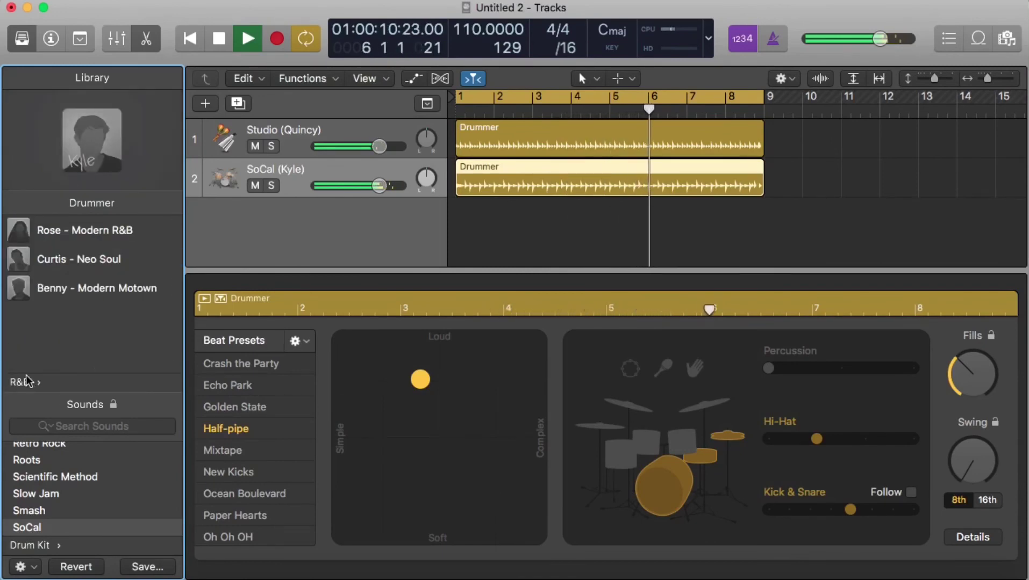
left_click(61, 285)
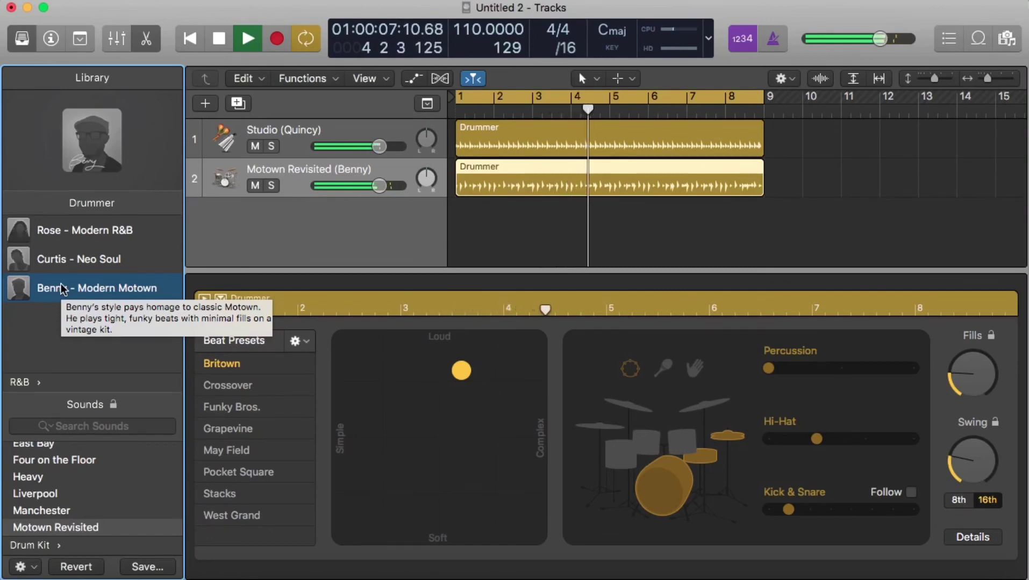
key("space")
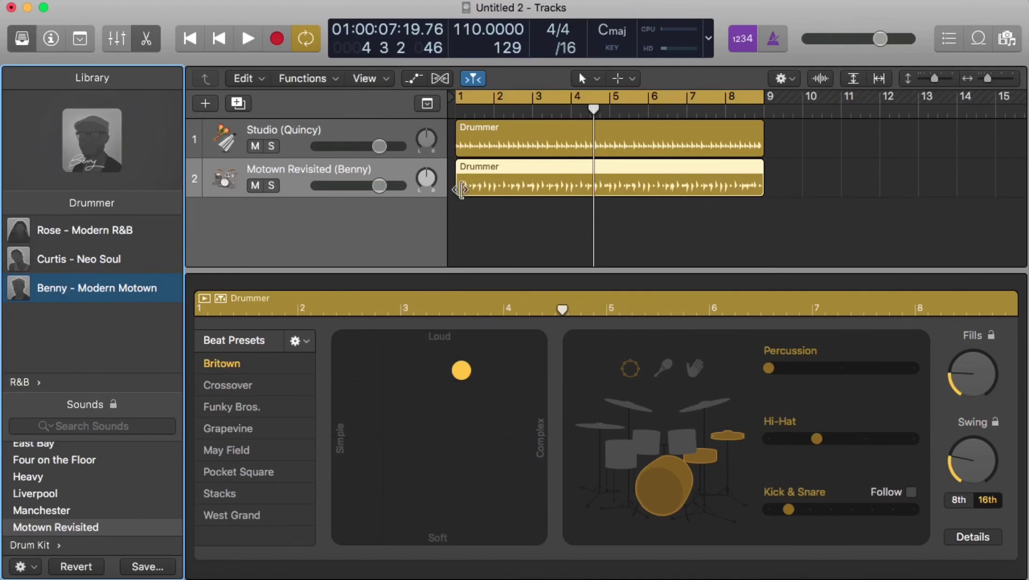
- Trim the start of the Benny drum region to bar 3, and audition both tracks from the beginning
left_click(478, 195)
left_click_drag(478, 195, 532, 195)
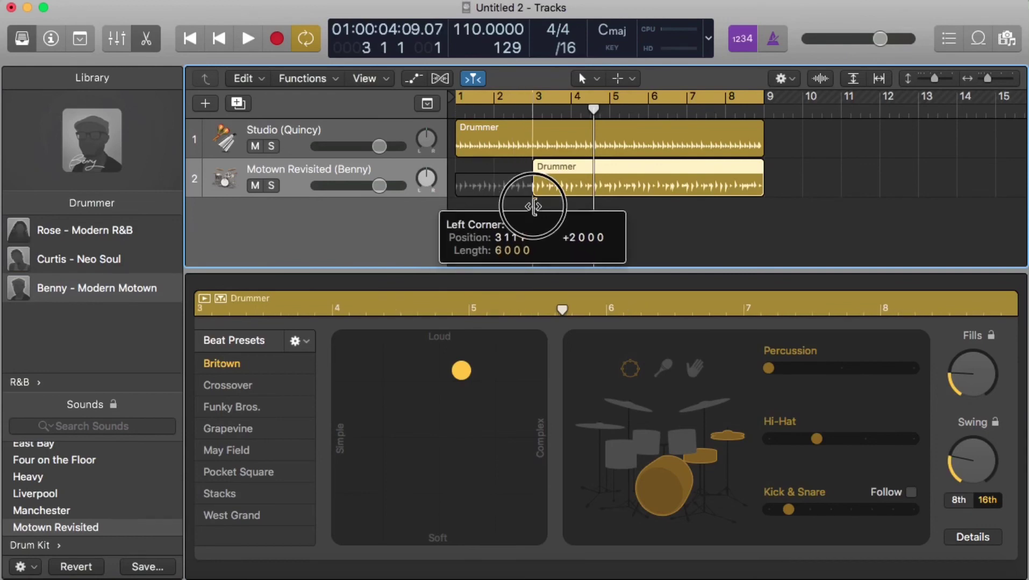
left_click(189, 37)
key("space")
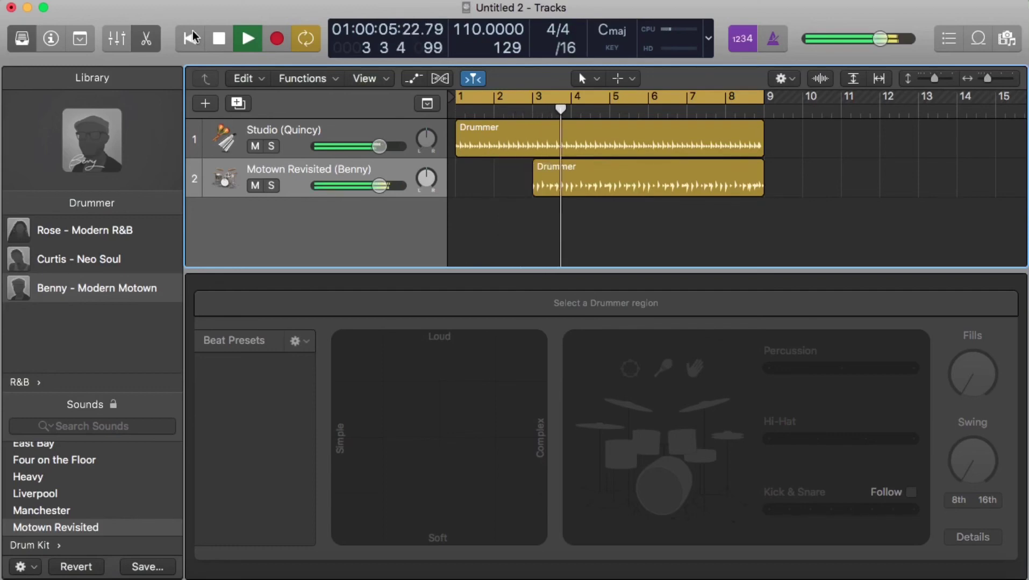
key("space")
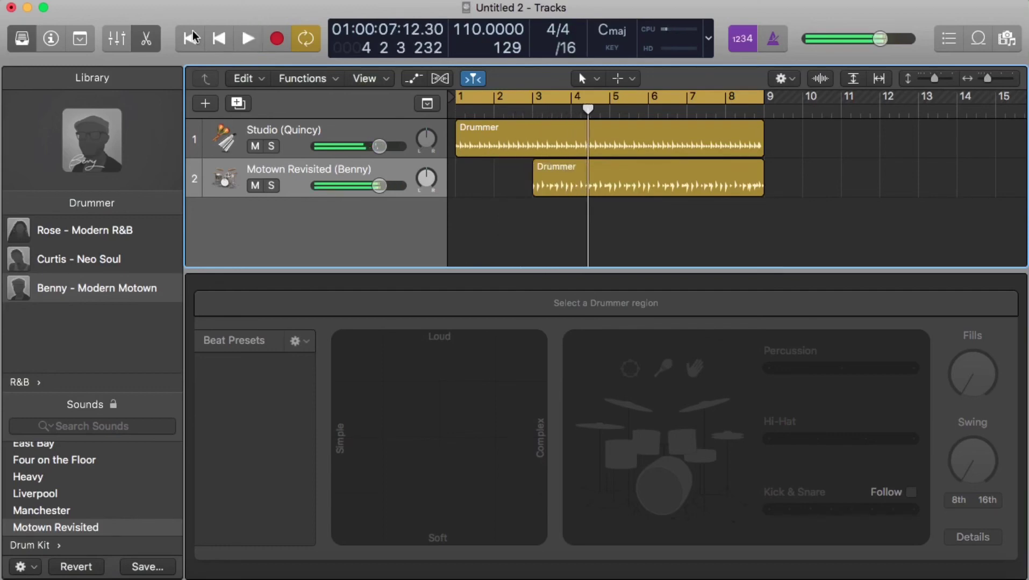